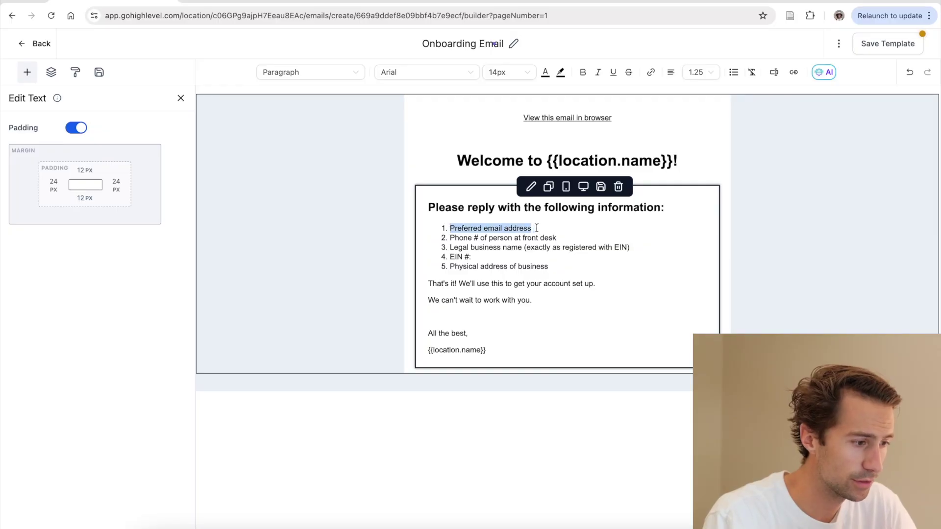
Review the requested client details (front-desk phone, legal name, EIN, business address) and save the Onboarding Email template.
{"action": "left_click_drag", "start_coordinate": [449, 238], "coordinate": [573, 239]}
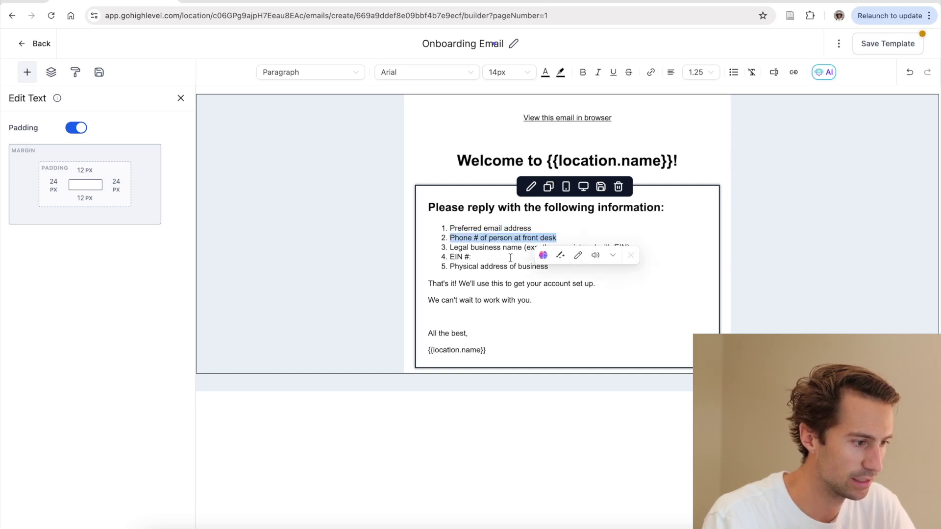
{"action": "left_click", "coordinate": [482, 257]}
{"action": "left_click_drag", "start_coordinate": [469, 247], "coordinate": [630, 249]}
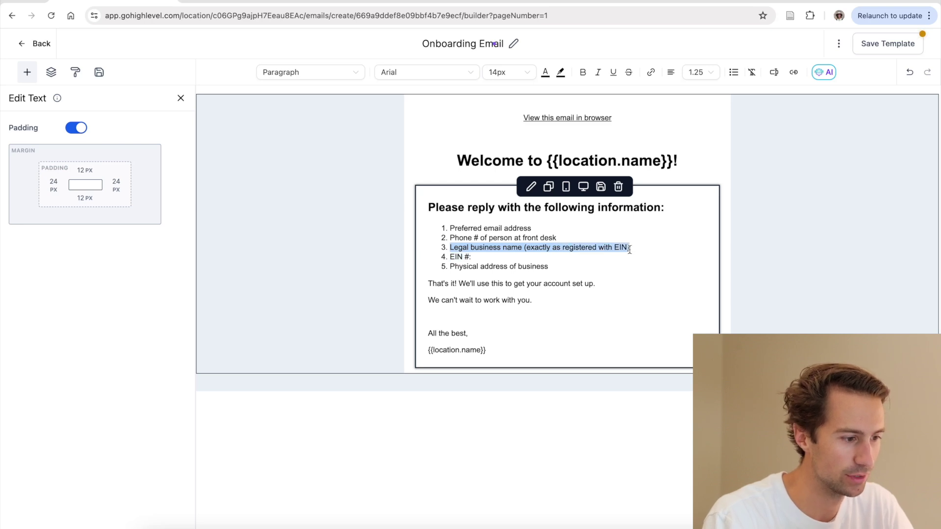
{"action": "double_click", "coordinate": [457, 256]}
{"action": "left_click_drag", "start_coordinate": [450, 266], "coordinate": [549, 268]}
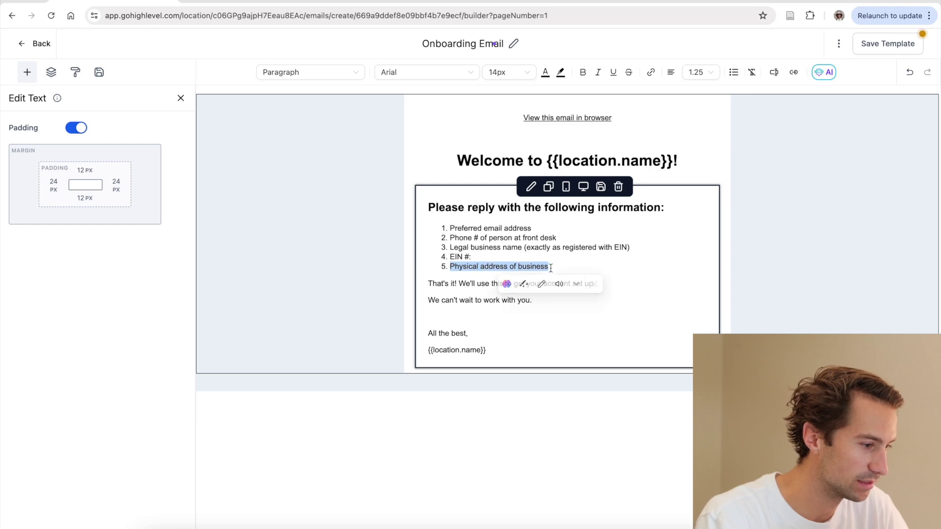
{"action": "key", "text": "Down"}
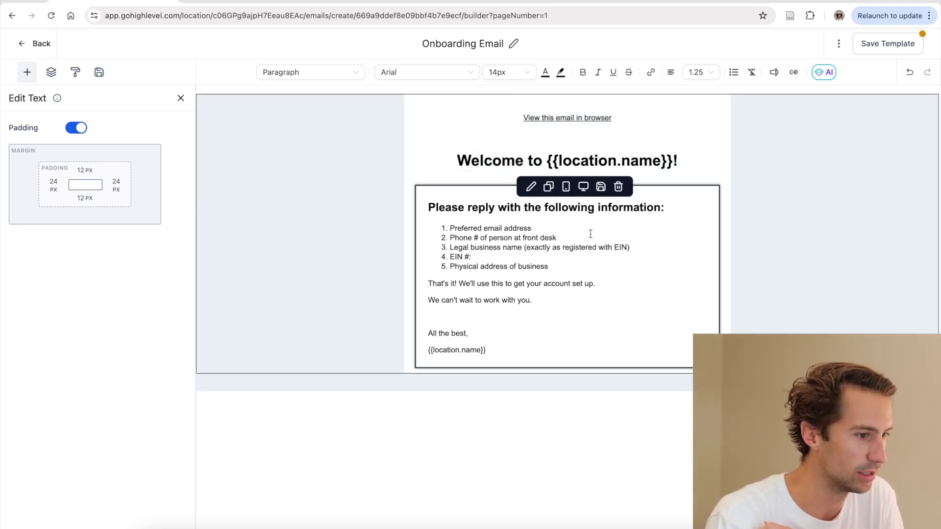
{"action": "left_click", "coordinate": [568, 269]}
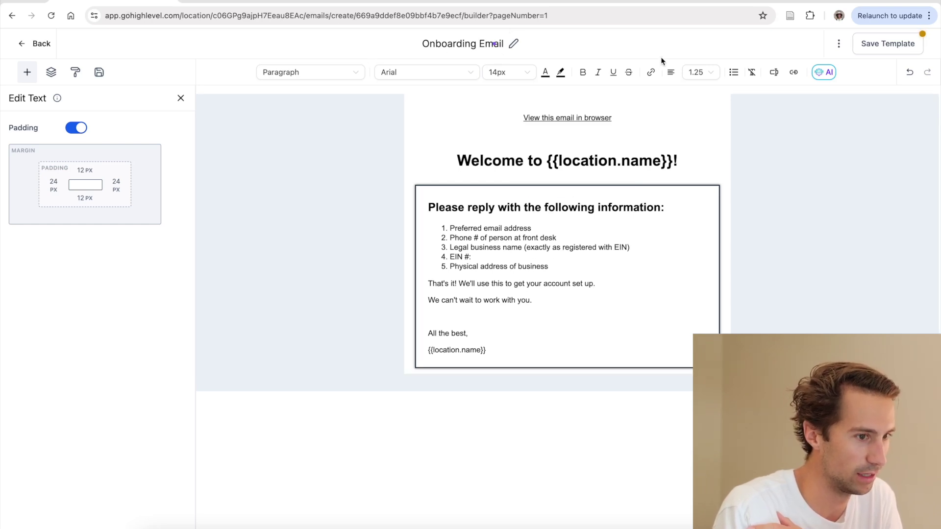
{"action": "left_click", "coordinate": [887, 47]}
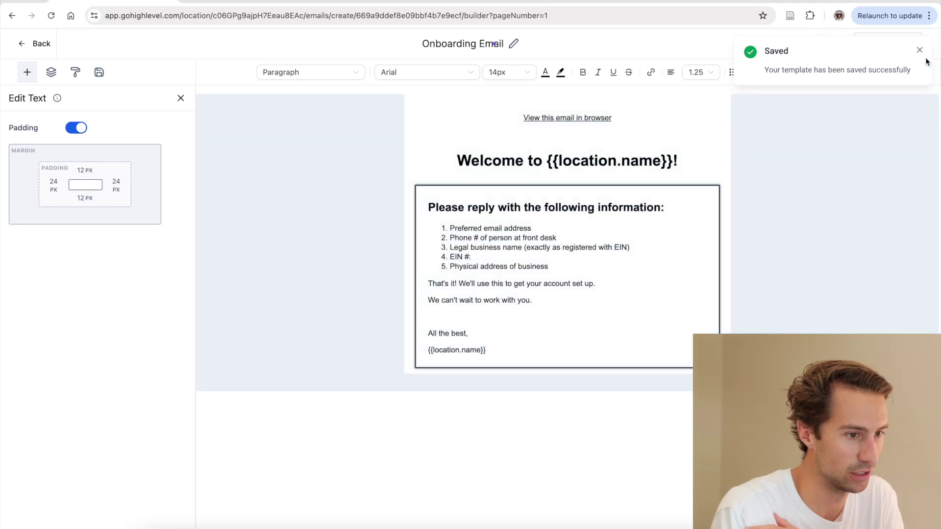
{"action": "left_click", "coordinate": [919, 50]}
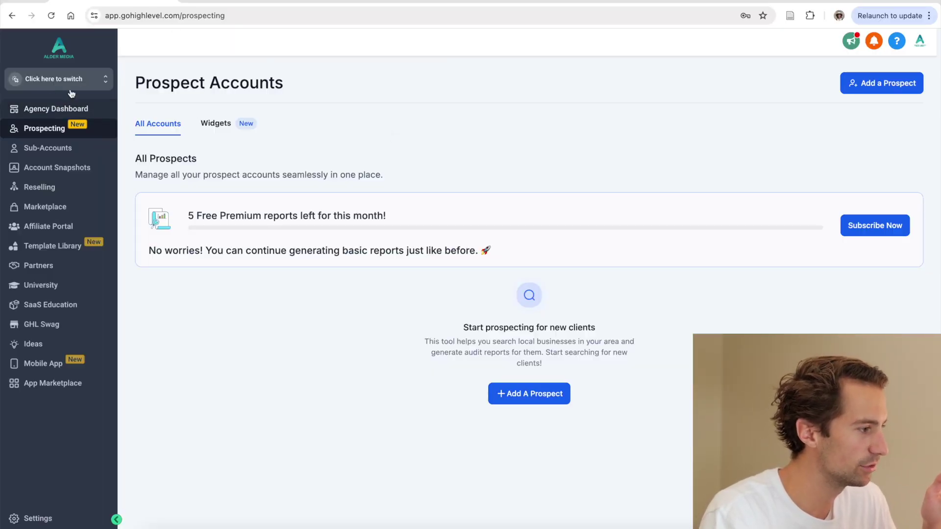
Go to Settings > Team and start a new employee entry at the First Name field.
{"action": "left_click", "coordinate": [41, 519]}
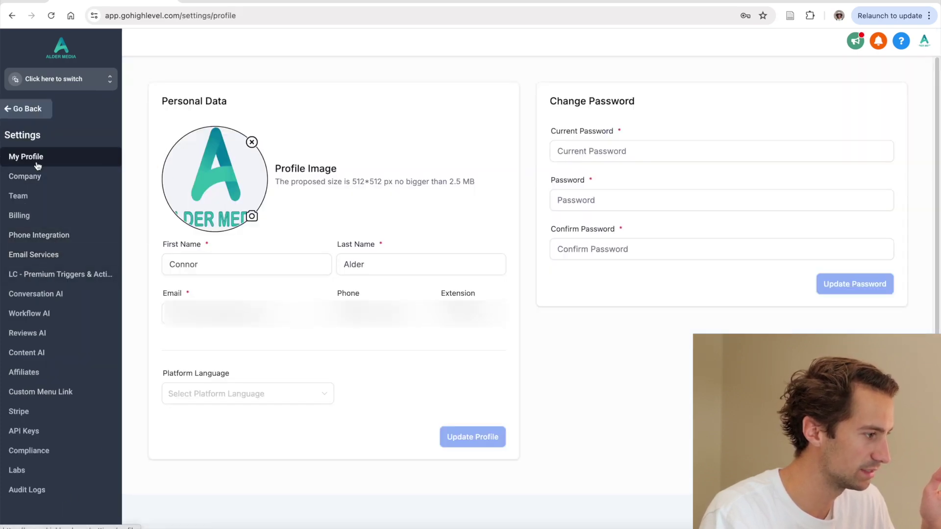
{"action": "left_click", "coordinate": [30, 197]}
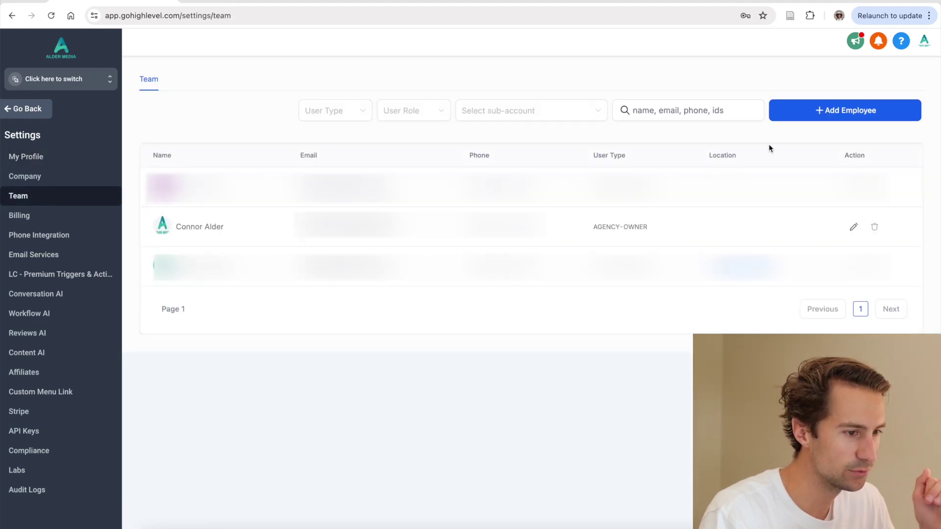
{"action": "left_click", "coordinate": [838, 111]}
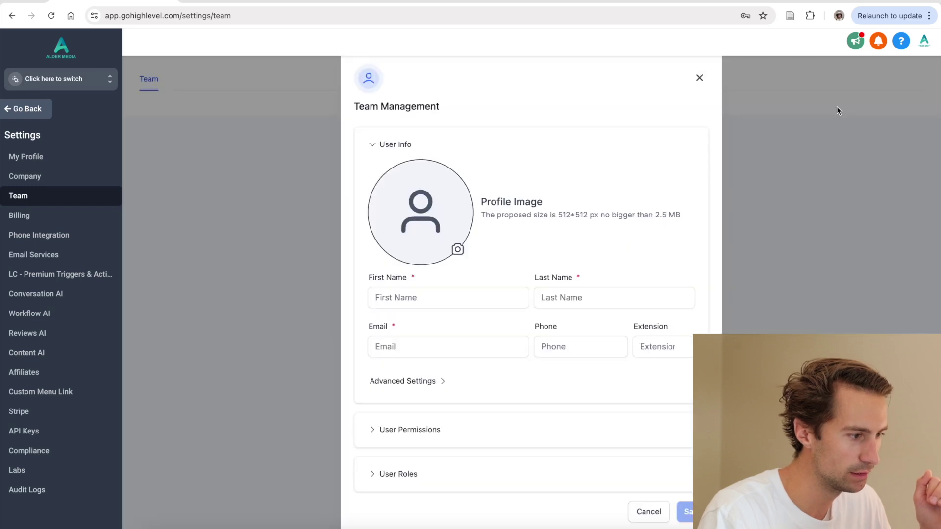
{"action": "left_click", "coordinate": [427, 298]}
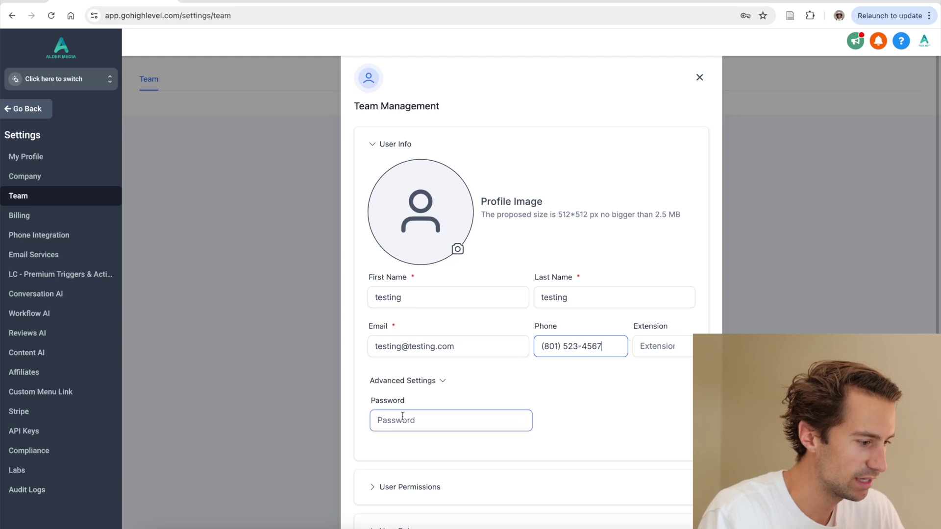
Collapse the new member's Advanced Settings and expand their User Permissions.
{"action": "left_click", "coordinate": [420, 384]}
{"action": "left_click", "coordinate": [424, 382]}
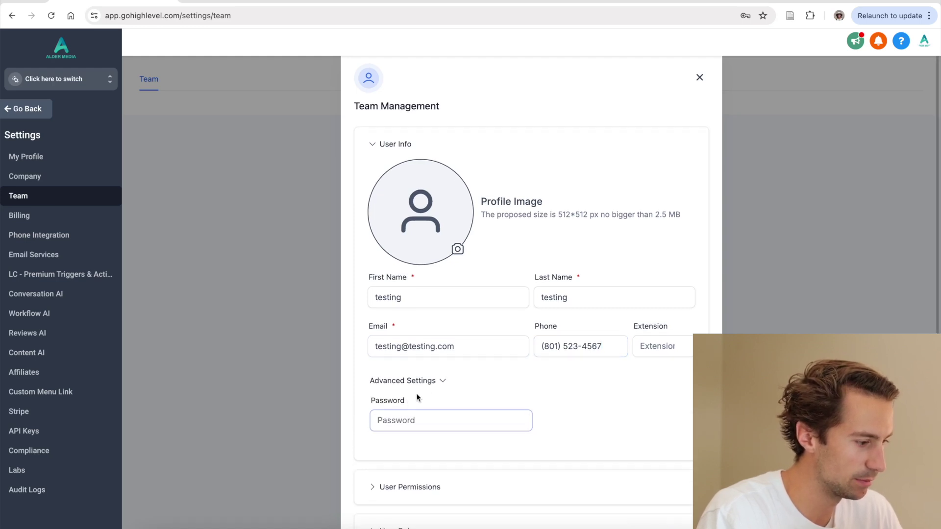
{"action": "left_click", "coordinate": [422, 383]}
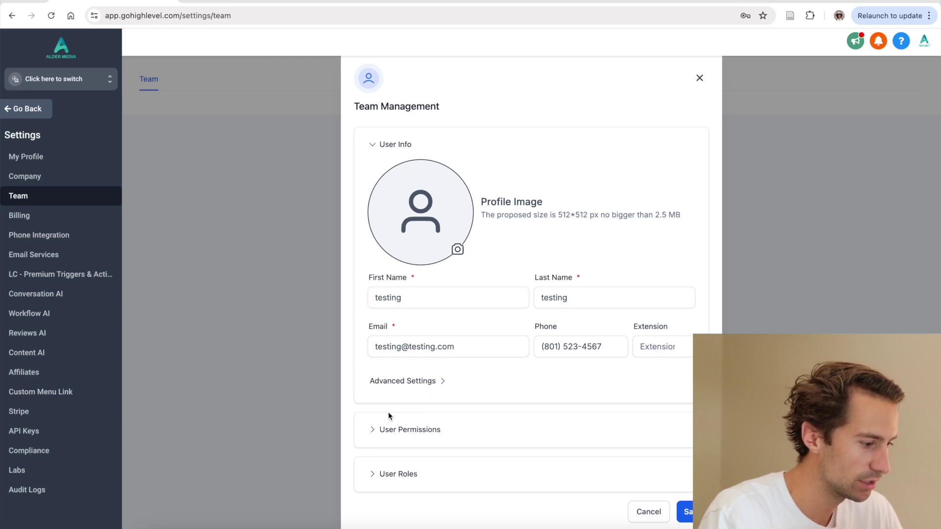
{"action": "left_click", "coordinate": [369, 430]}
{"action": "scroll", "coordinate": [424, 346], "scroll_direction": "down", "scroll_amount": 3}
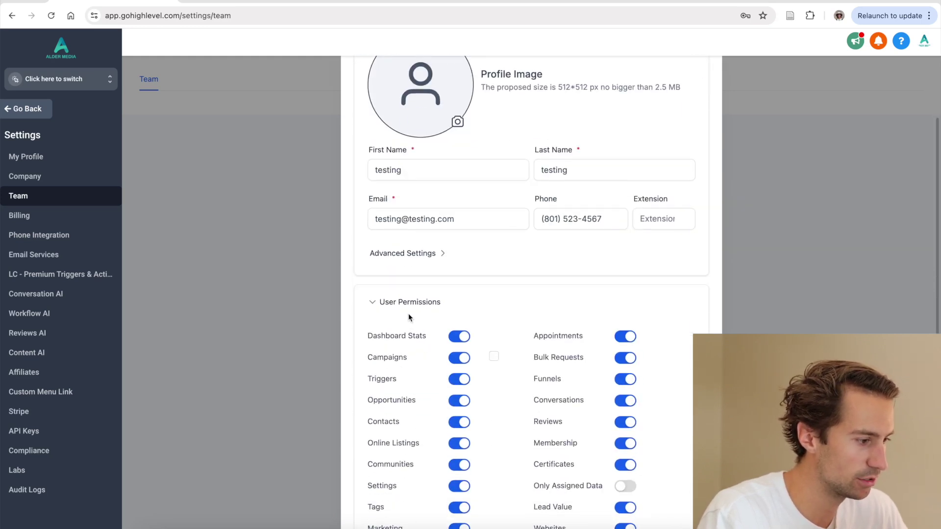
Turn off every permission except Dashboard Stats, Appointments, Opportunities, Conversations and Contacts, including Facebook Ads Reporting.
{"action": "scroll", "coordinate": [422, 310], "scroll_direction": "down", "scroll_amount": 5}
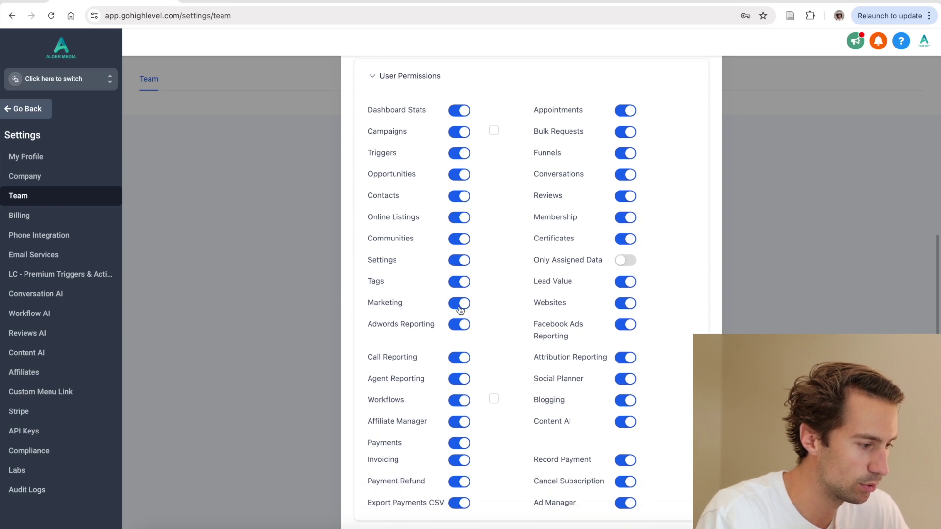
{"action": "scroll", "coordinate": [460, 309], "scroll_direction": "down", "scroll_amount": 2}
{"action": "scroll", "coordinate": [515, 212], "scroll_direction": "up", "scroll_amount": 2}
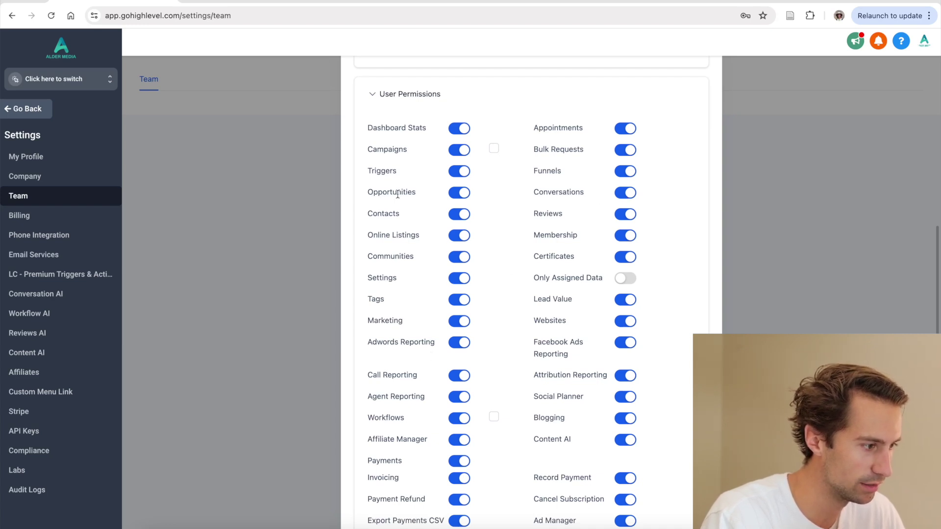
{"action": "scroll", "coordinate": [405, 133], "scroll_direction": "down", "scroll_amount": 1}
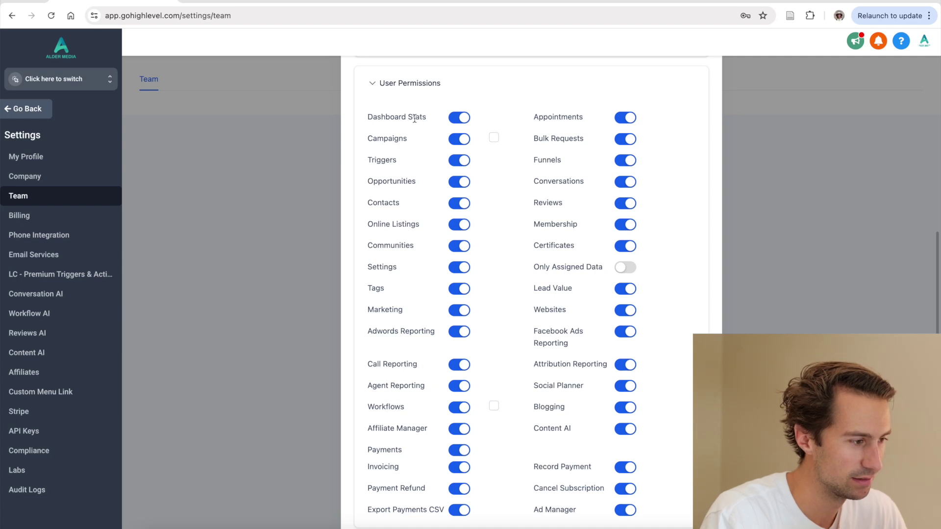
{"action": "left_click", "coordinate": [466, 142]}
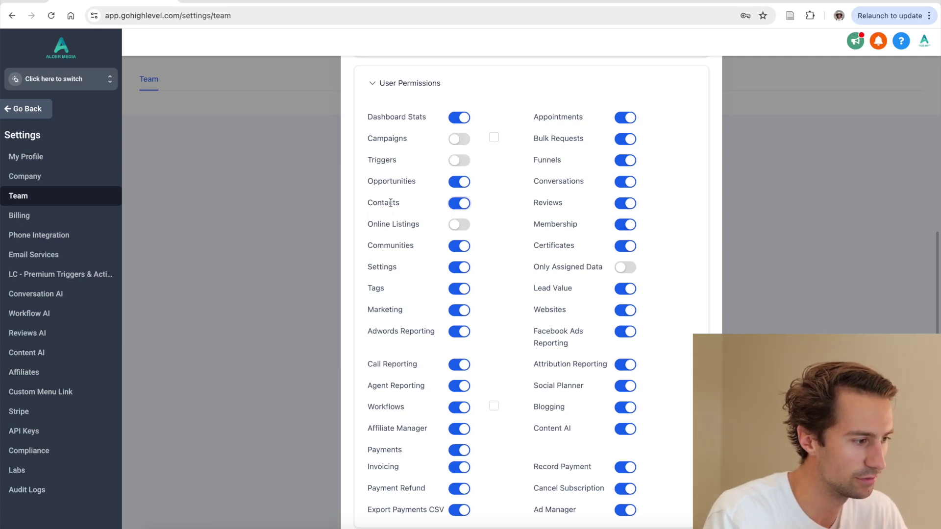
{"action": "left_click", "coordinate": [627, 118]}
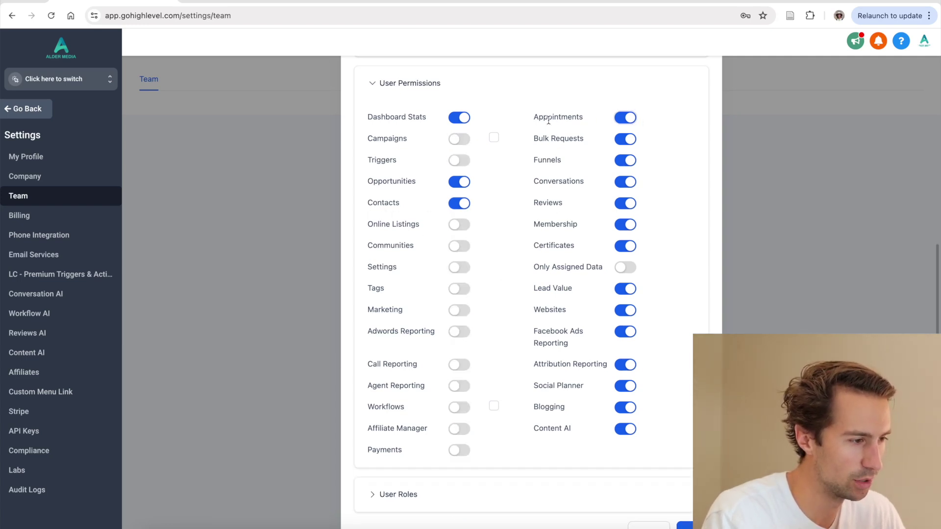
{"action": "left_click", "coordinate": [625, 288]}
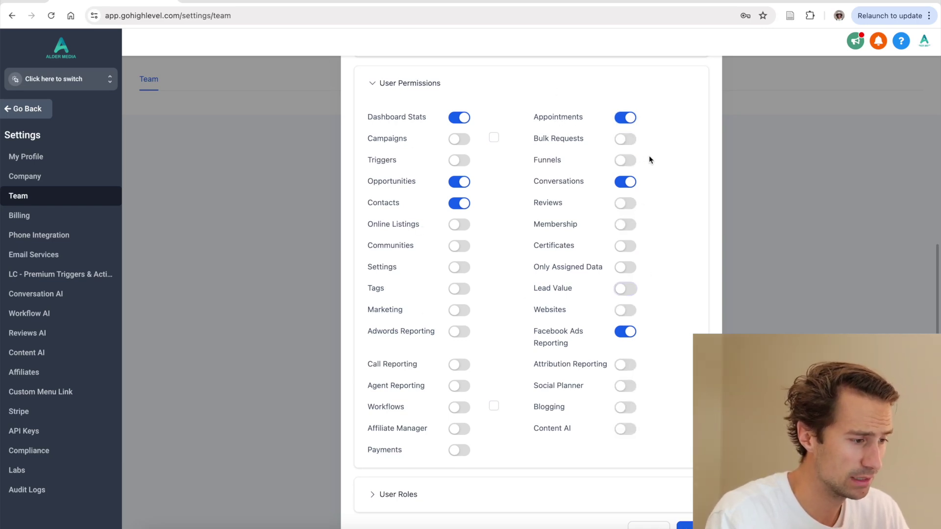
{"action": "left_click", "coordinate": [622, 203]}
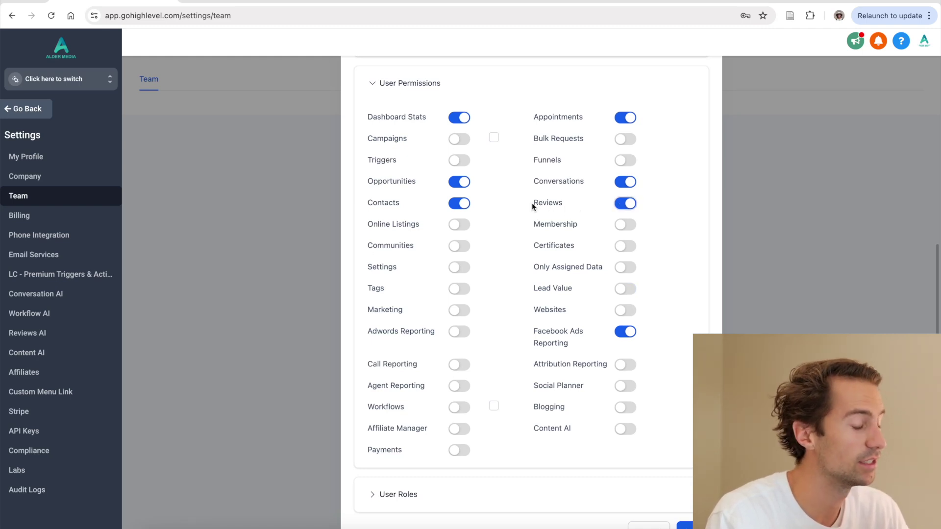
{"action": "left_click", "coordinate": [619, 207]}
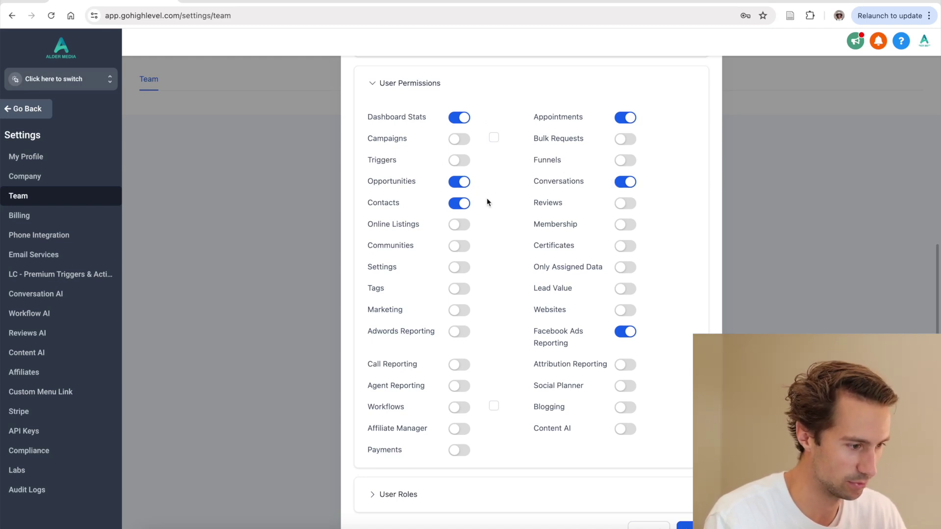
{"action": "left_click", "coordinate": [623, 332]}
Set the member's User Type to Account and User Role to Admin.
{"action": "scroll", "coordinate": [610, 365], "scroll_direction": "down", "scroll_amount": 3}
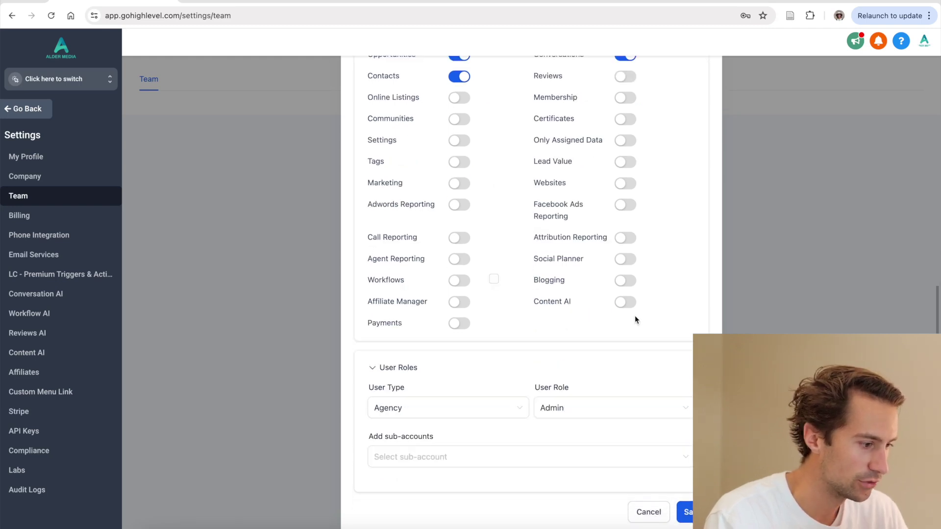
{"action": "left_click", "coordinate": [467, 409]}
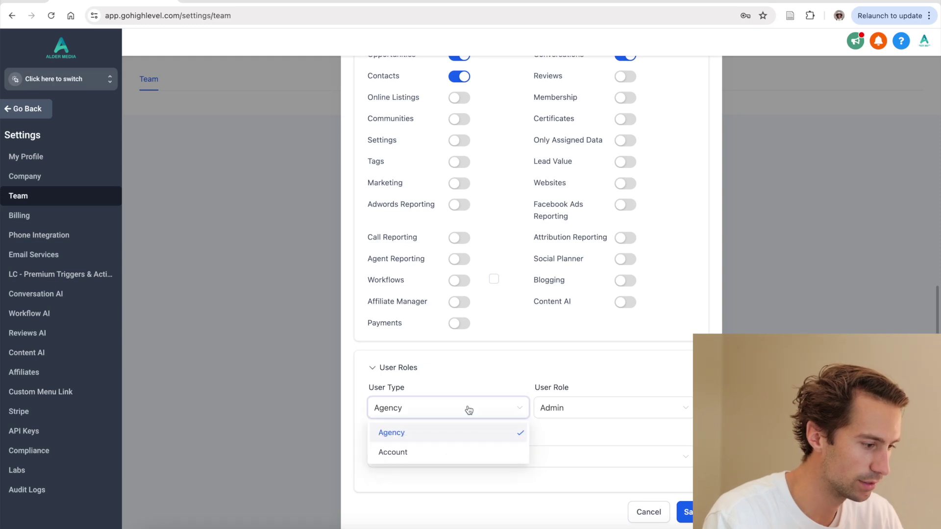
{"action": "left_click", "coordinate": [406, 456]}
{"action": "left_click", "coordinate": [564, 407]}
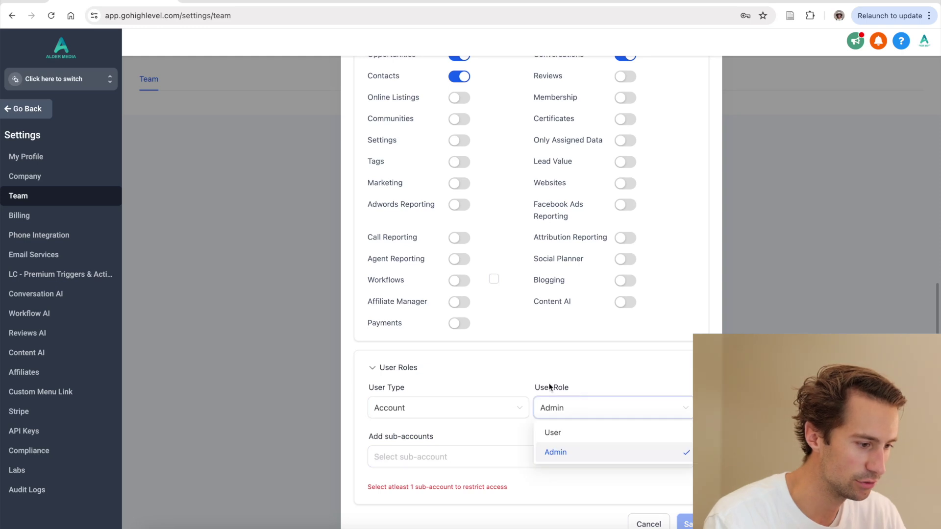
{"action": "left_click", "coordinate": [570, 454]}
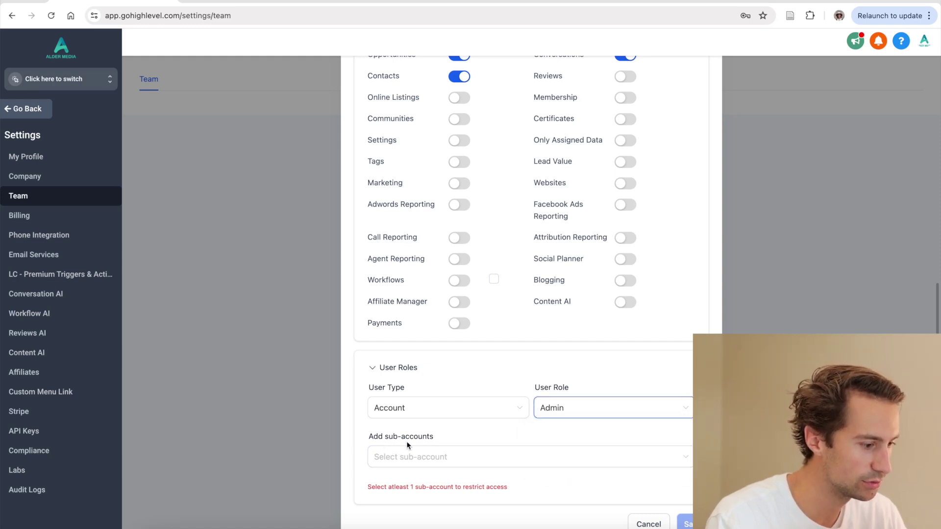
Restrict the member to the Alder Media sub-account and save them.
{"action": "left_click", "coordinate": [447, 460]}
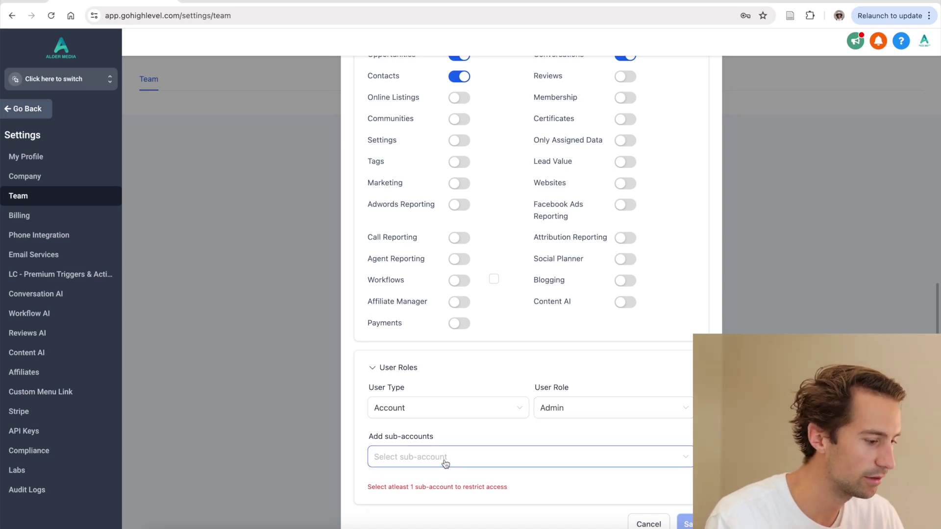
{"action": "key", "text": "Return"}
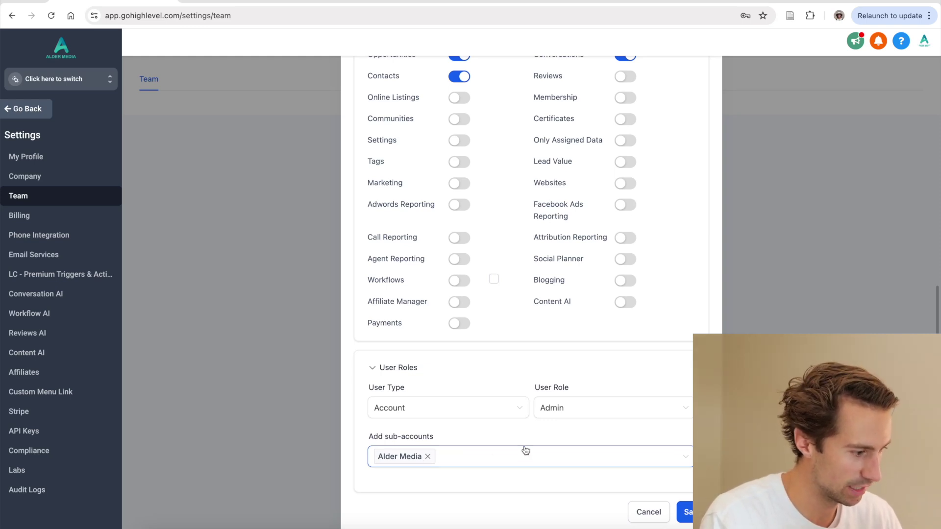
{"action": "left_click", "coordinate": [688, 510]}
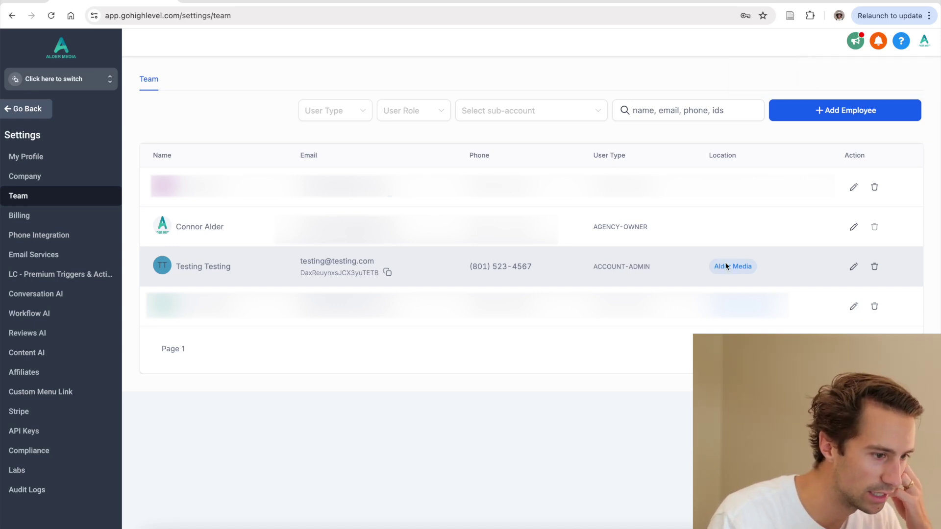
Open the new test member's details in the Team Management editor.
{"action": "left_click", "coordinate": [853, 266]}
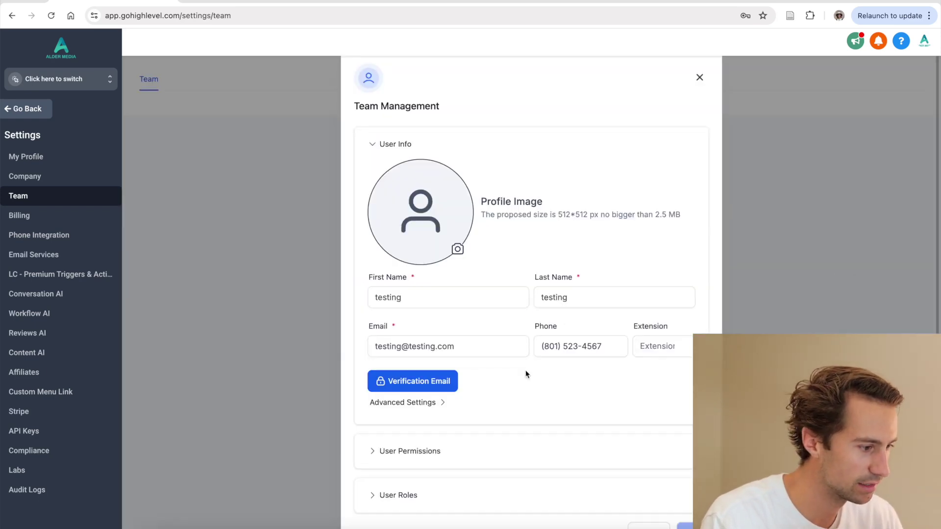
{"action": "scroll", "coordinate": [525, 369], "scroll_direction": "down", "scroll_amount": 1}
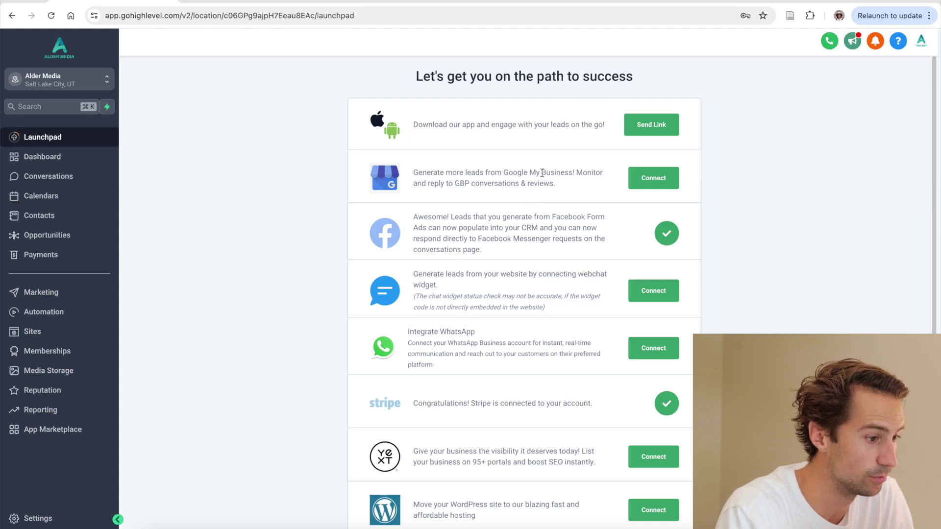
Start the Google My Business connection on the Launchpad, then go to Conversations.
{"action": "left_click", "coordinate": [648, 180]}
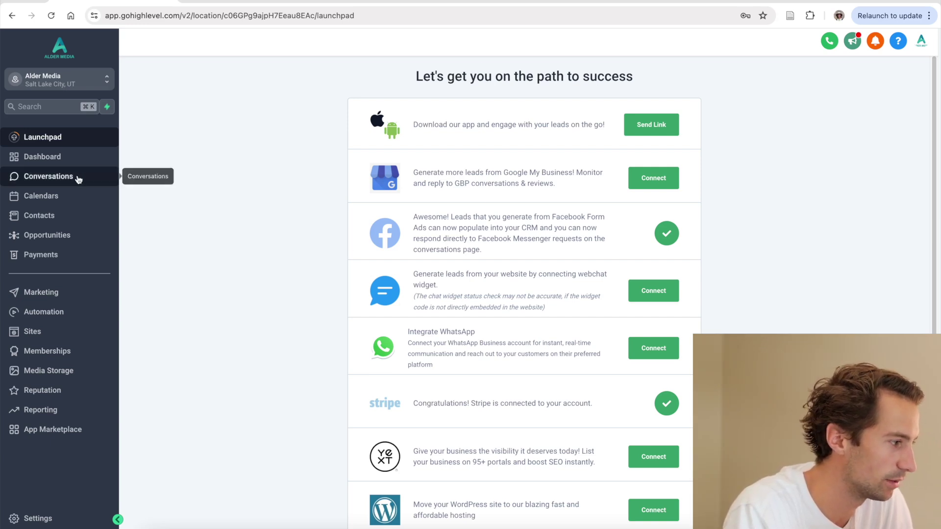
{"action": "left_click", "coordinate": [77, 176]}
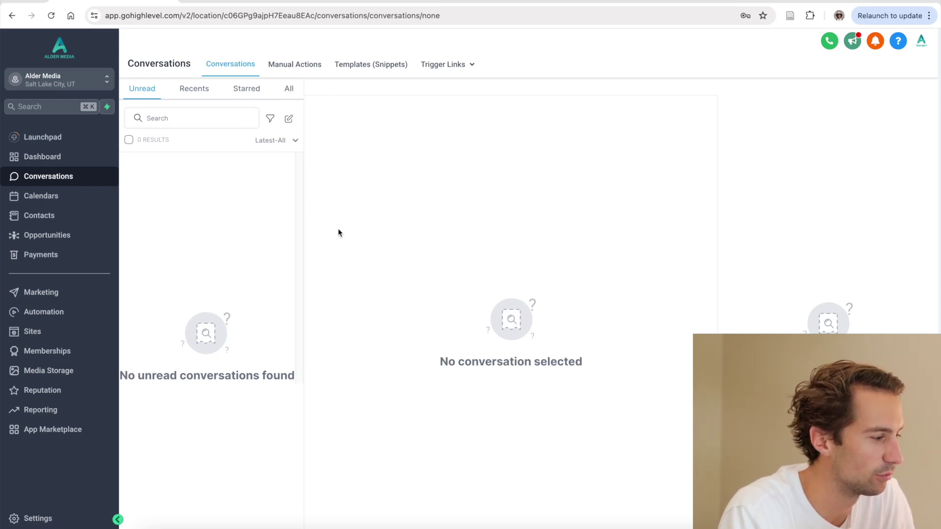
Open a contact's record, then browse the Opportunities pipeline showing the $3,000 Opt In card.
{"action": "left_click", "coordinate": [66, 214]}
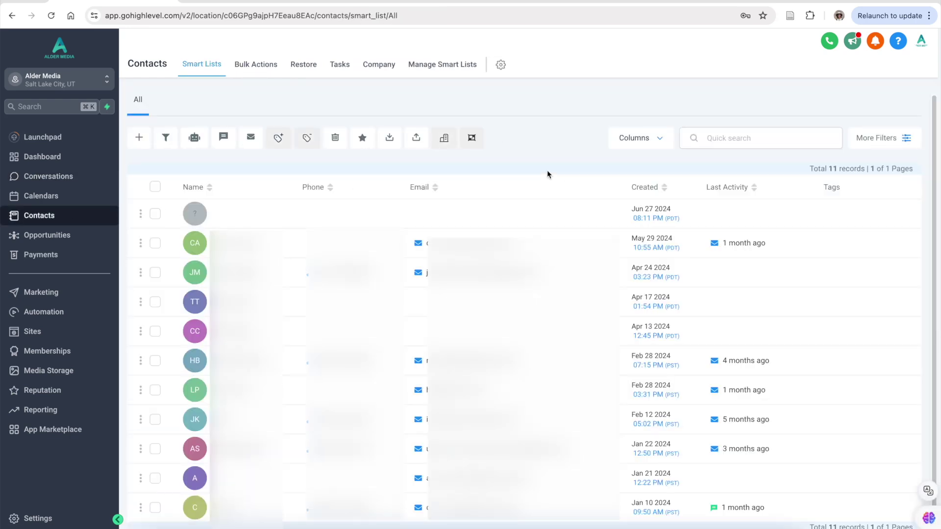
{"action": "left_click", "coordinate": [235, 243]}
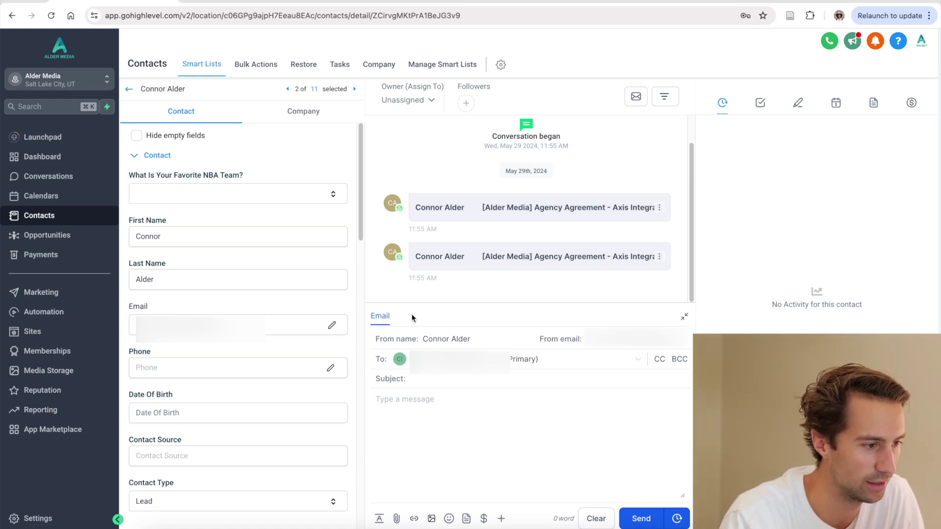
{"action": "left_click", "coordinate": [83, 239]}
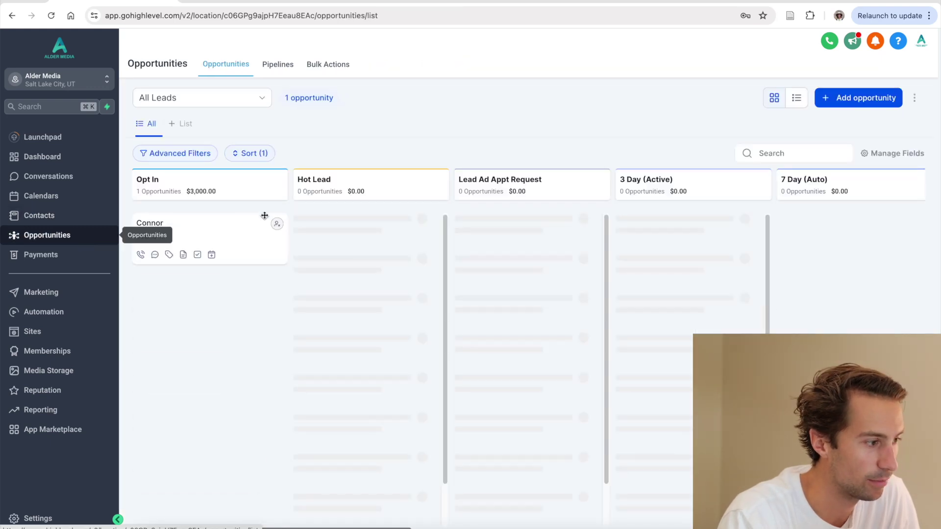
{"action": "scroll", "coordinate": [423, 193], "scroll_direction": "right", "scroll_amount": 20}
{"action": "scroll", "coordinate": [423, 194], "scroll_direction": "right", "scroll_amount": 3}
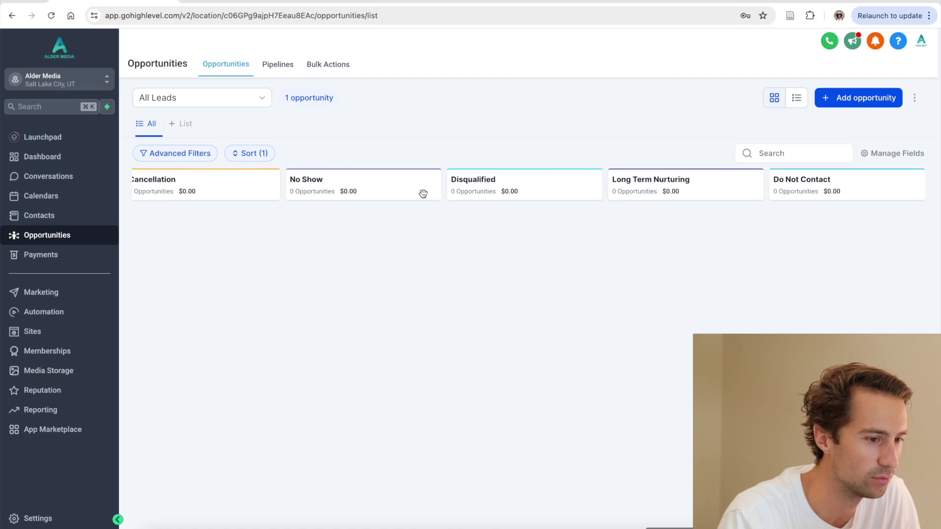
{"action": "scroll", "coordinate": [421, 195], "scroll_direction": "left", "scroll_amount": 20}
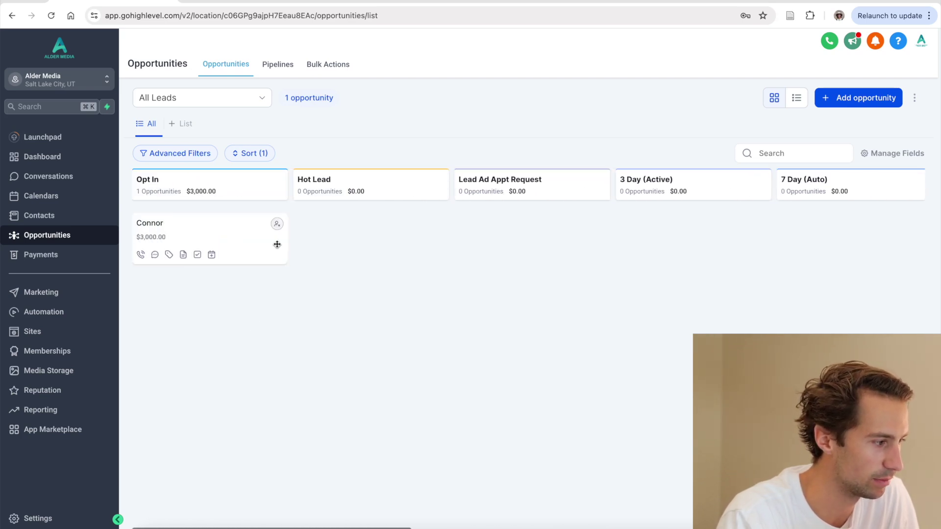